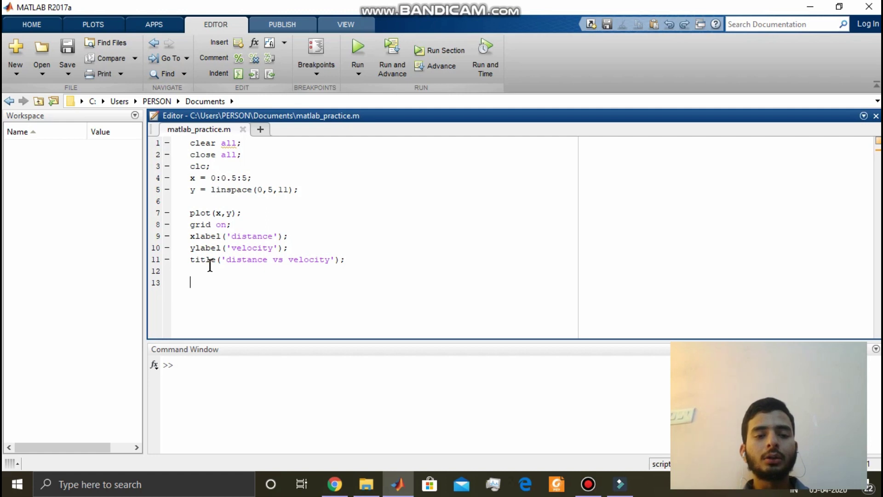
Step: Run the practice script to draw the distance vs velocity line, then move Figure 1 aside
left_click(357, 49)
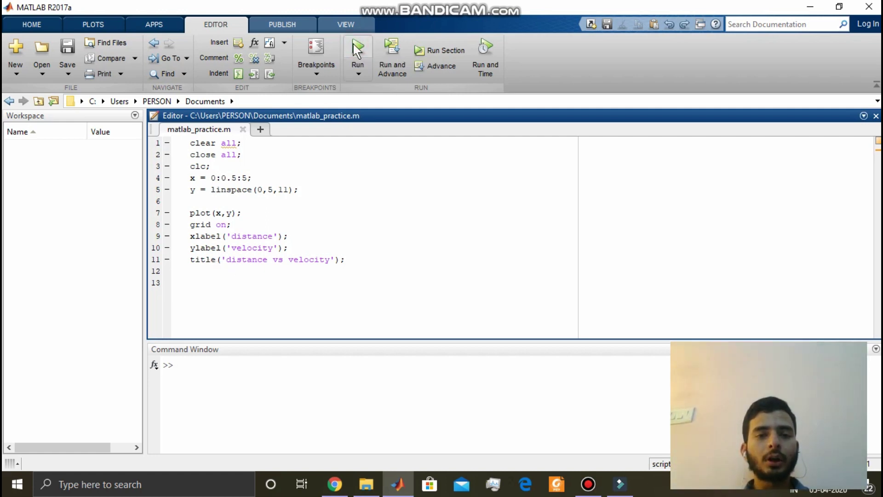
left_click(357, 48)
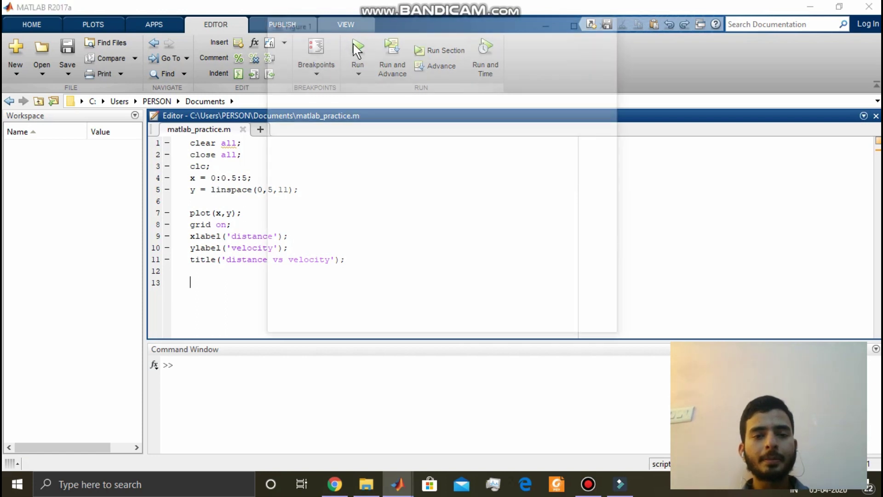
left_click_drag(396, 19, 576, 52)
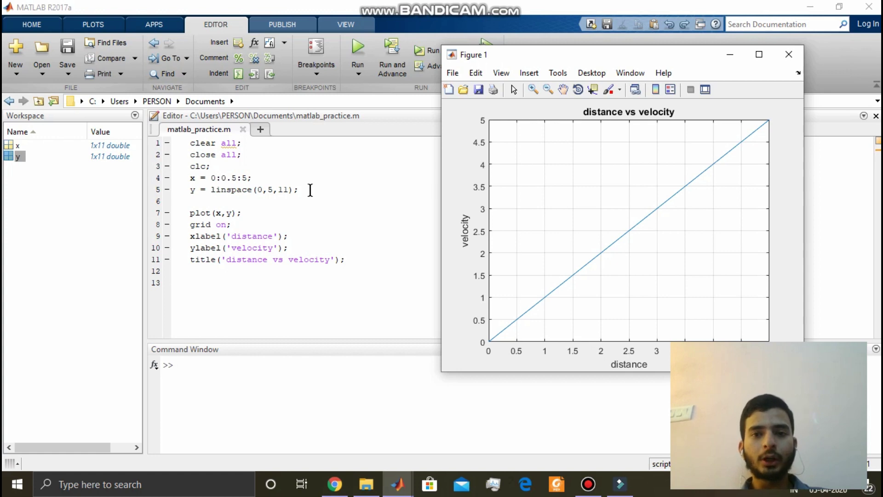
Step: Rename x to t on line 4 and y to v on line 5
left_click(193, 177)
key("BackSpace")
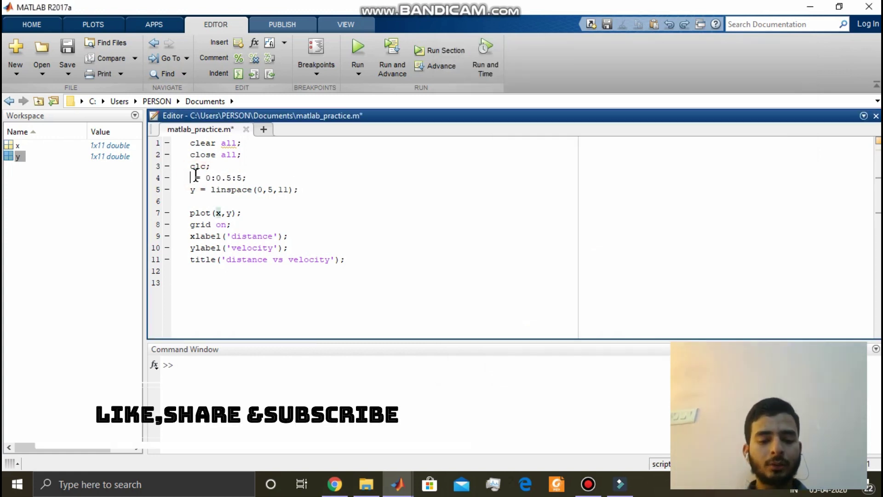
type("t")
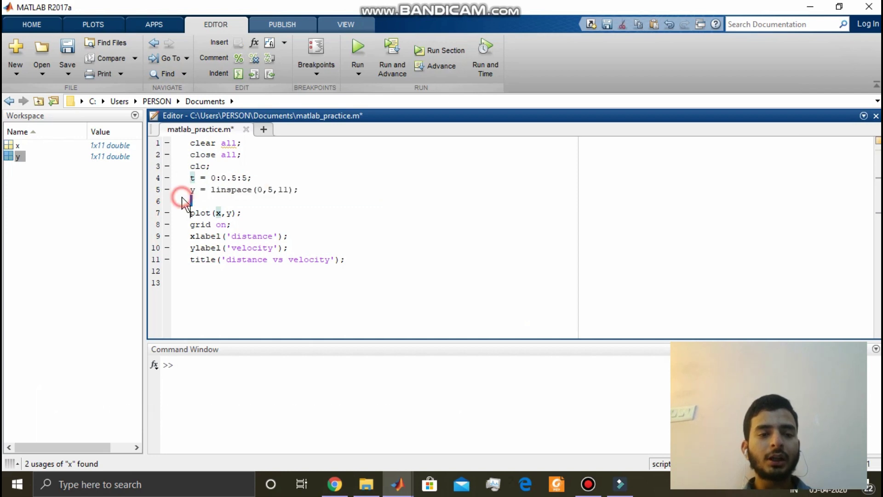
left_click(194, 190)
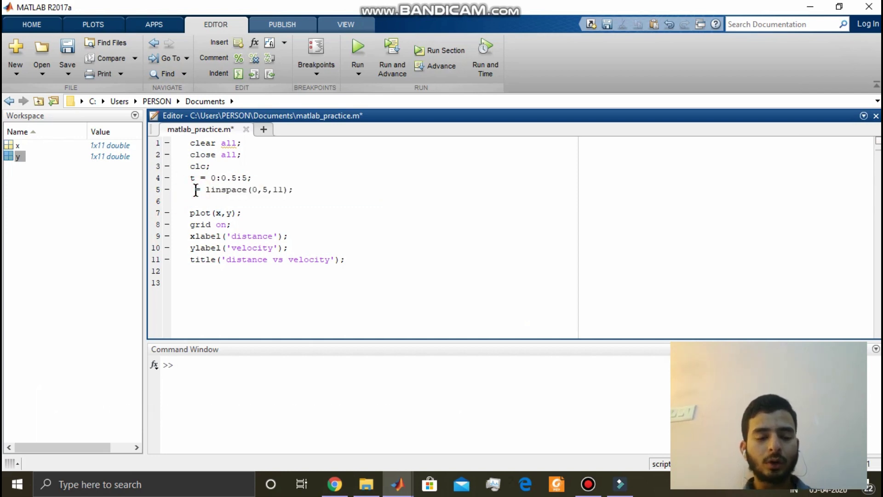
key("Delete")
type("v")
Step: Add v1 = linspace(5,10,11); on a new line 6
left_click(305, 190)
key("Return")
type("vl")
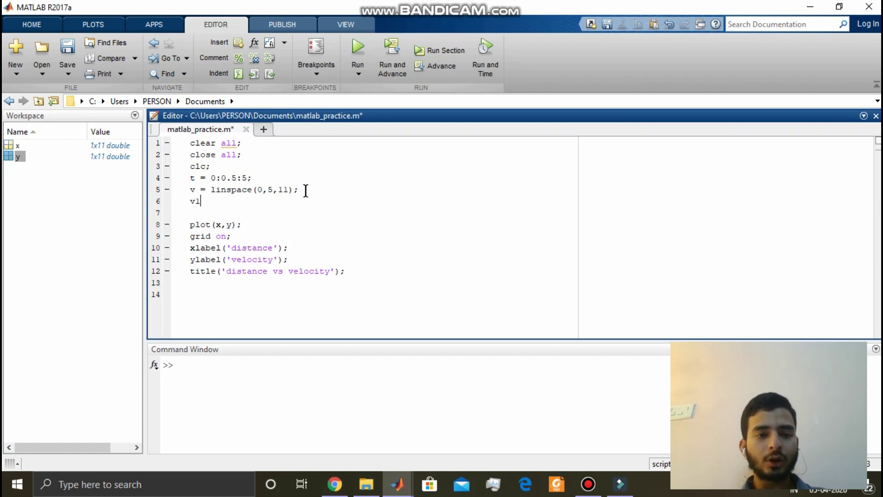
type("= lin")
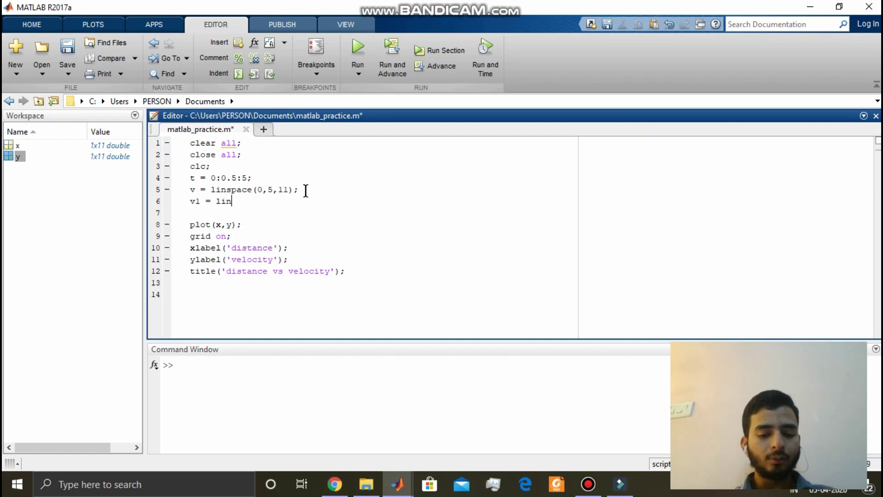
type("space(")
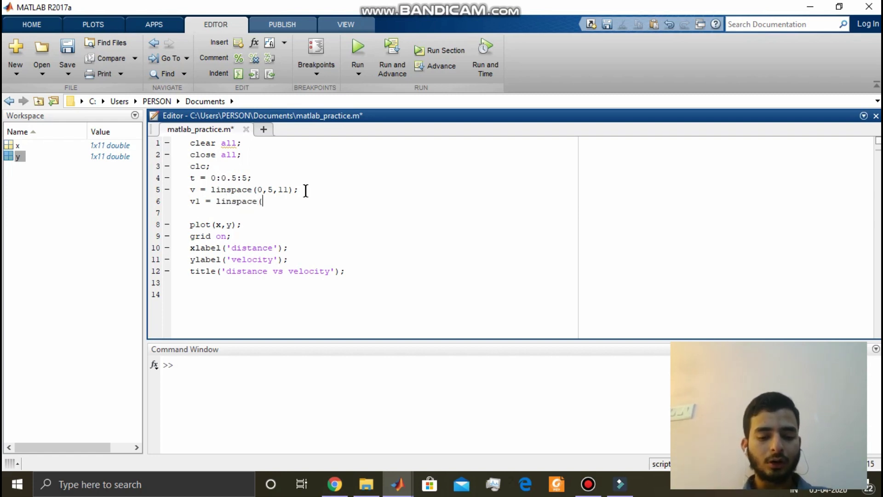
type("5,10")
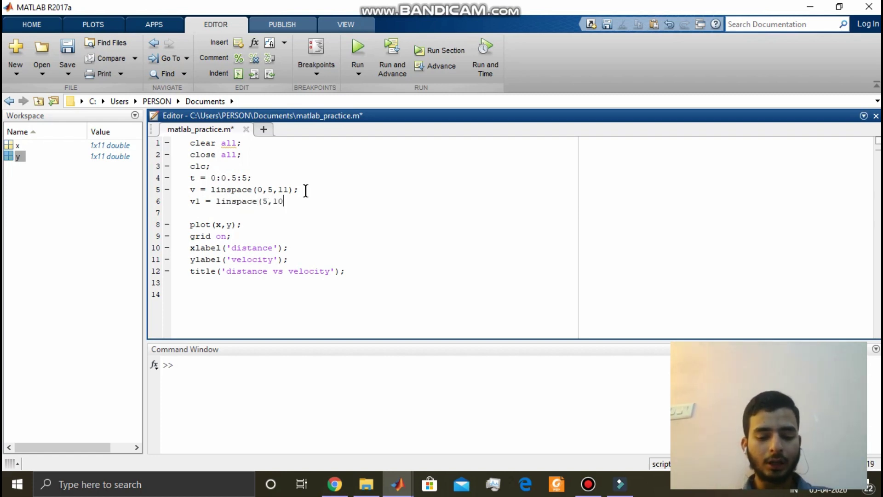
type(",11)")
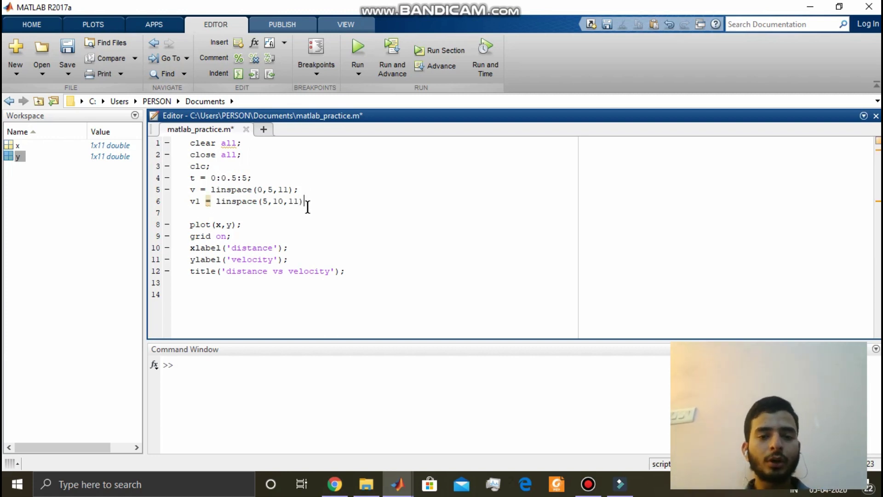
type(";")
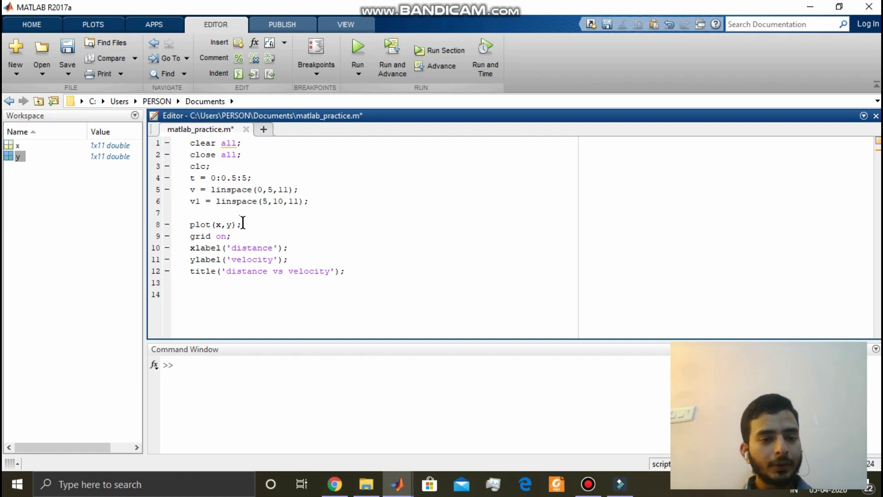
double_click(219, 225)
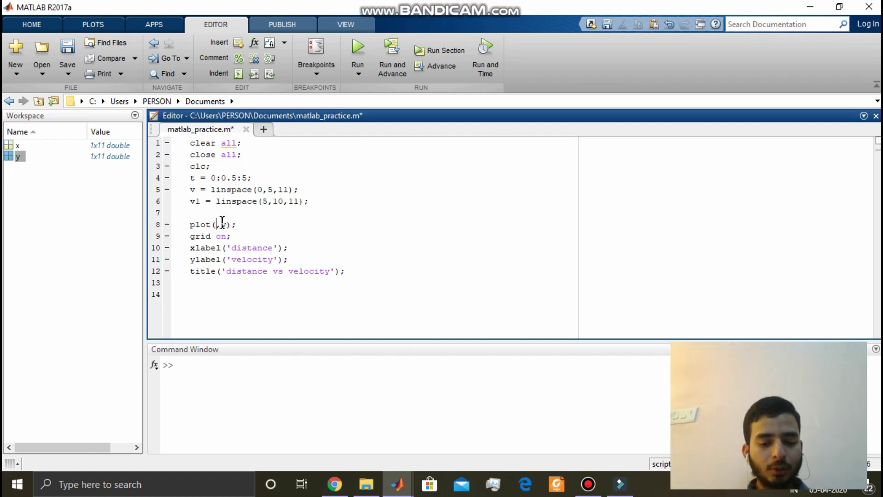
type("t")
Step: Change the call to plot(t,v), then add hold on; and plot(t,v1) below it
double_click(230, 225)
key("BackSpace")
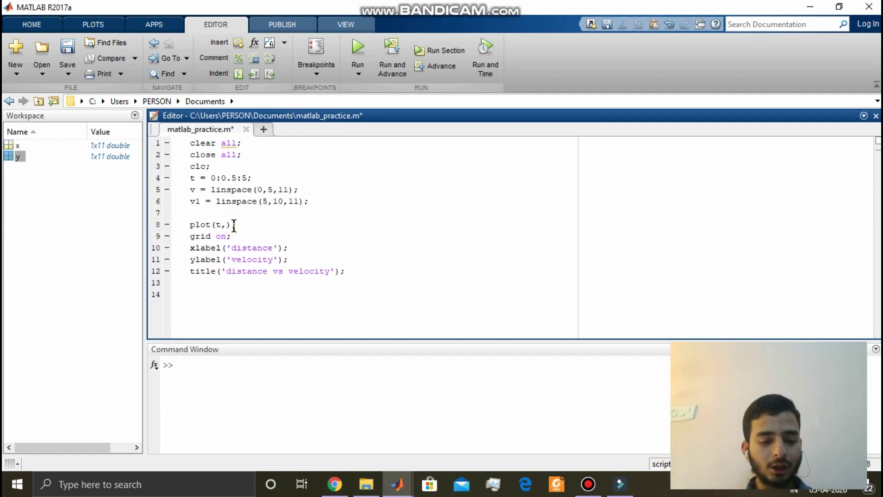
left_click(245, 224)
type("v")
key("Return")
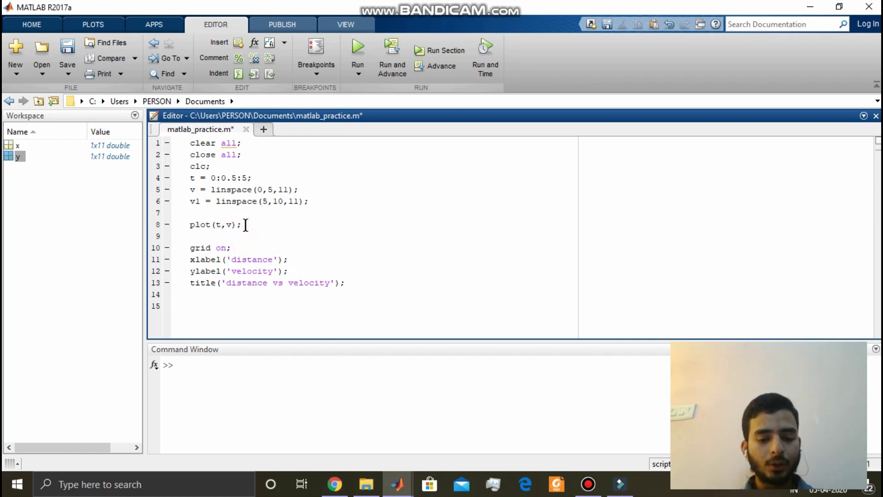
type("hold on;")
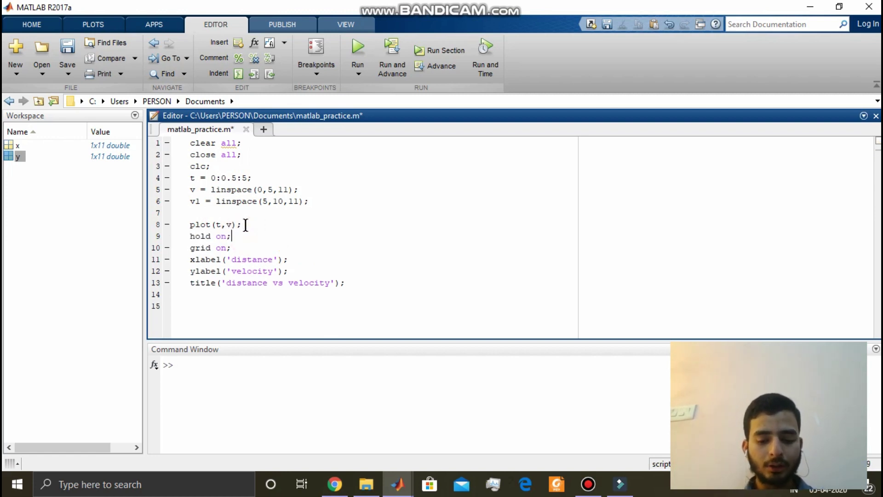
key("Return")
type("plo")
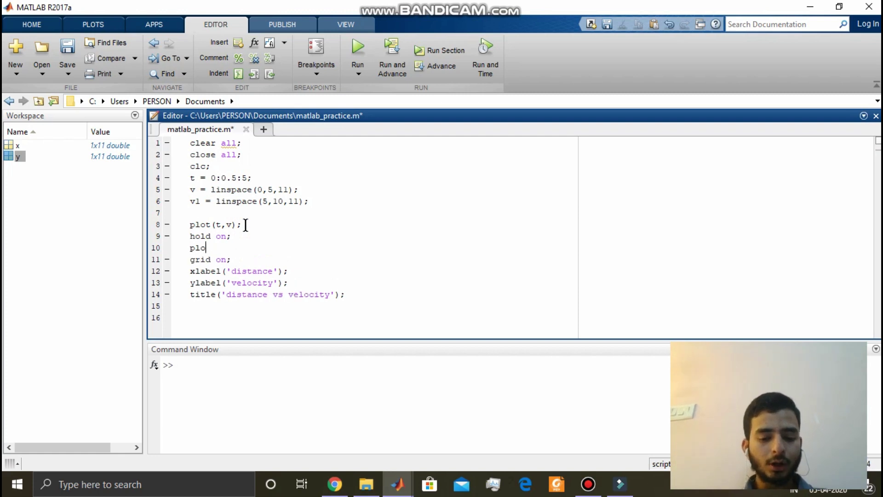
type("t(t")
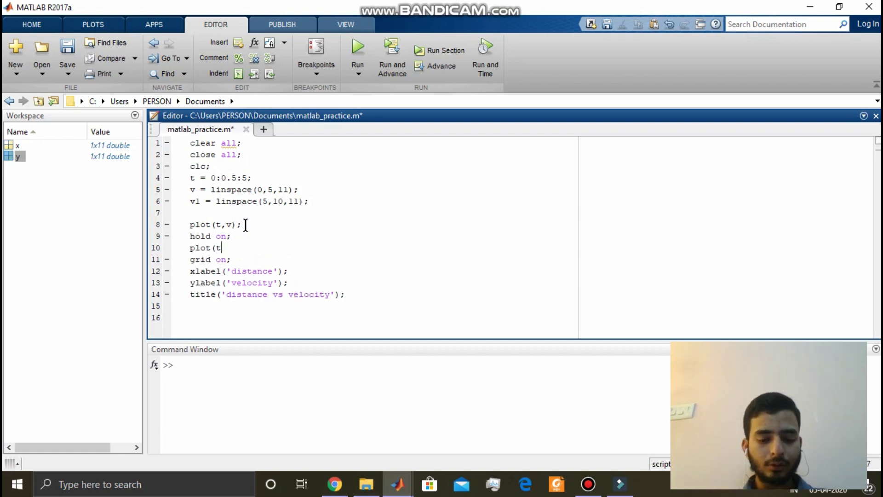
type(",v1)")
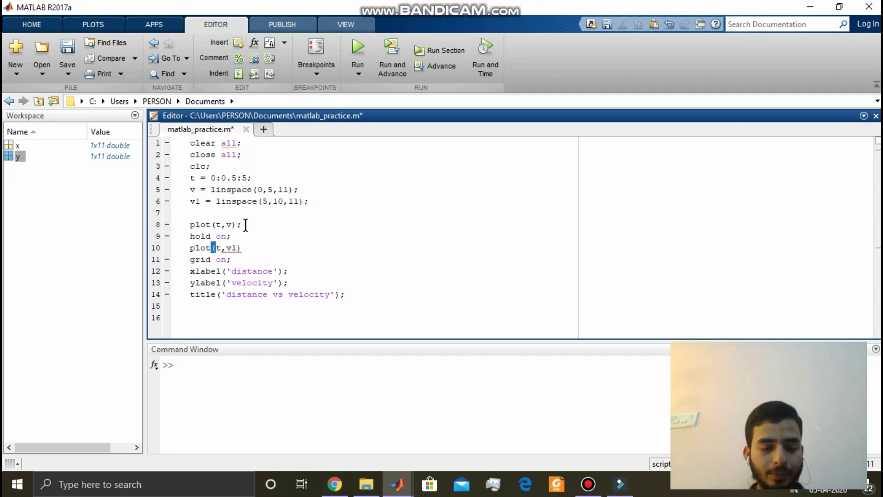
type(";")
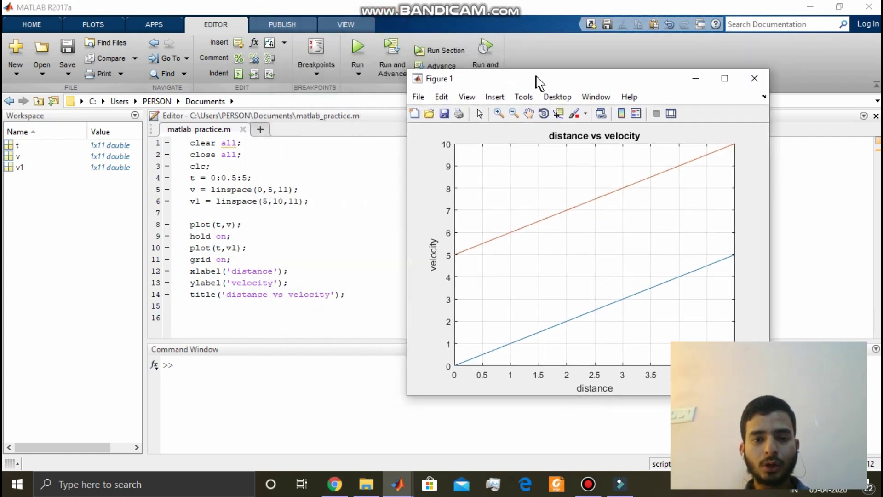
Step: Run the updated script and move the two-line Figure 1 aside to view the code
left_click_drag(390, 25, 560, 83)
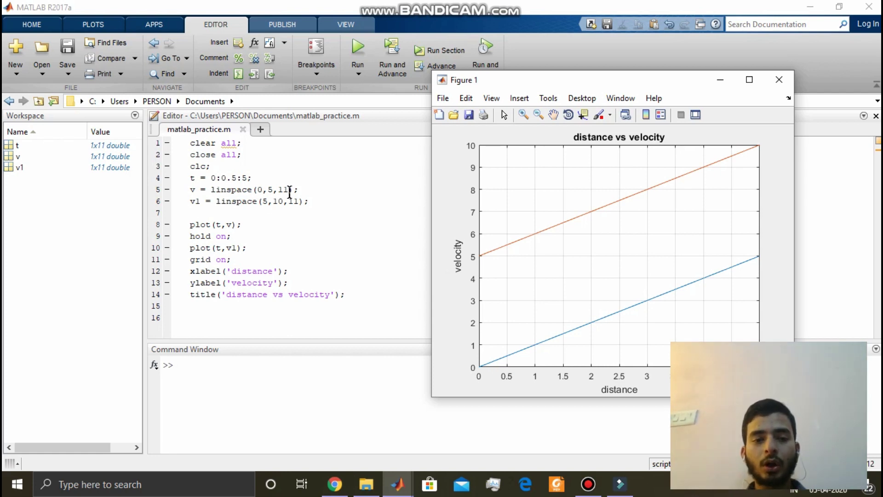
left_click(289, 191)
Step: Give v 10 points, run to get 'Vectors must be the same length', then restore 11
key("BackSpace")
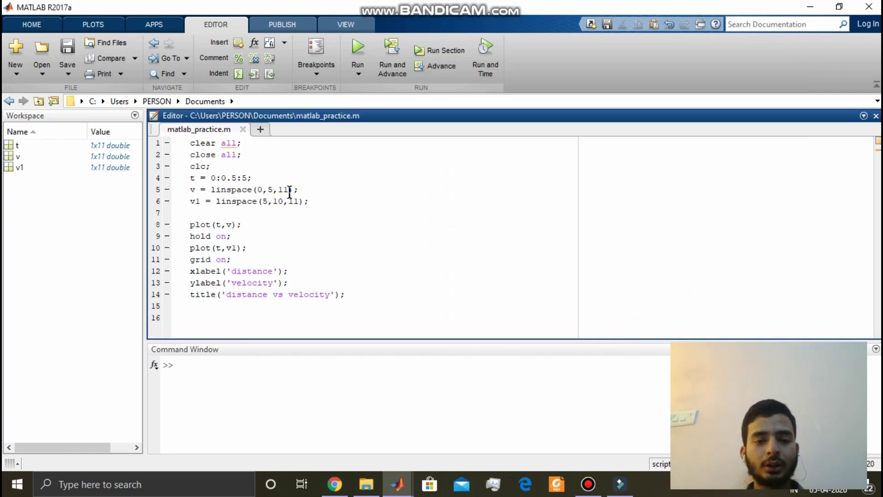
type("0")
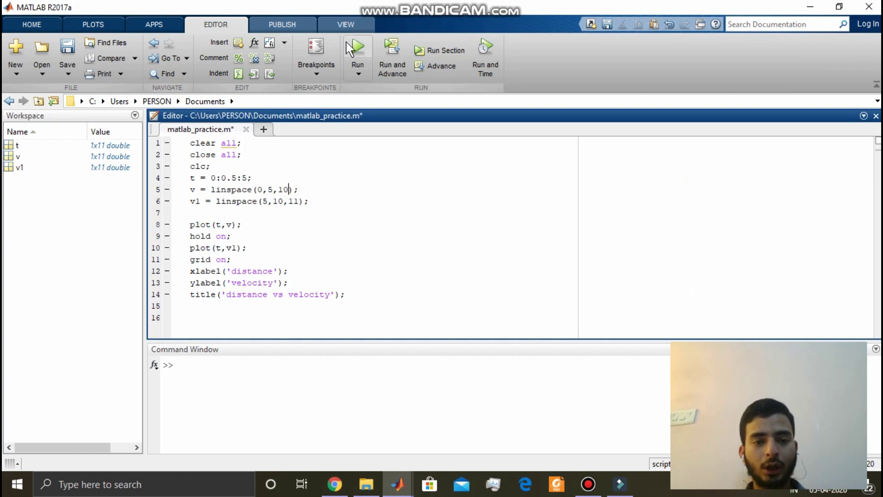
left_click(355, 46)
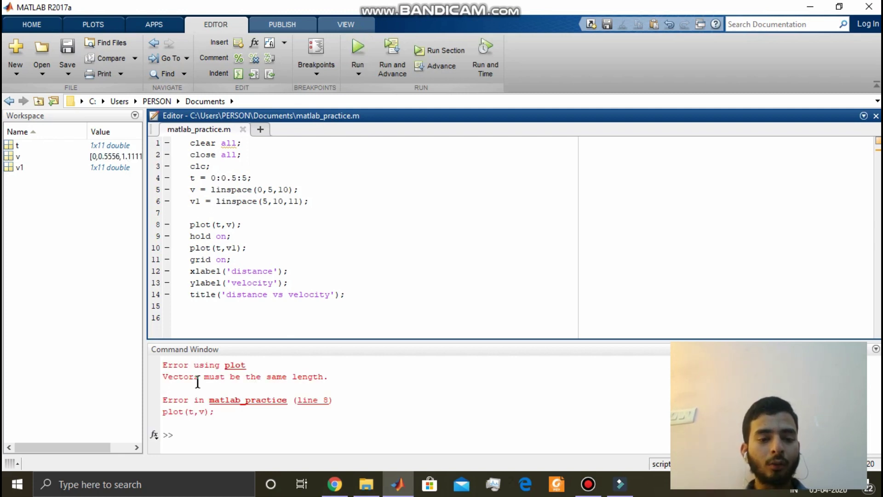
left_click(287, 190)
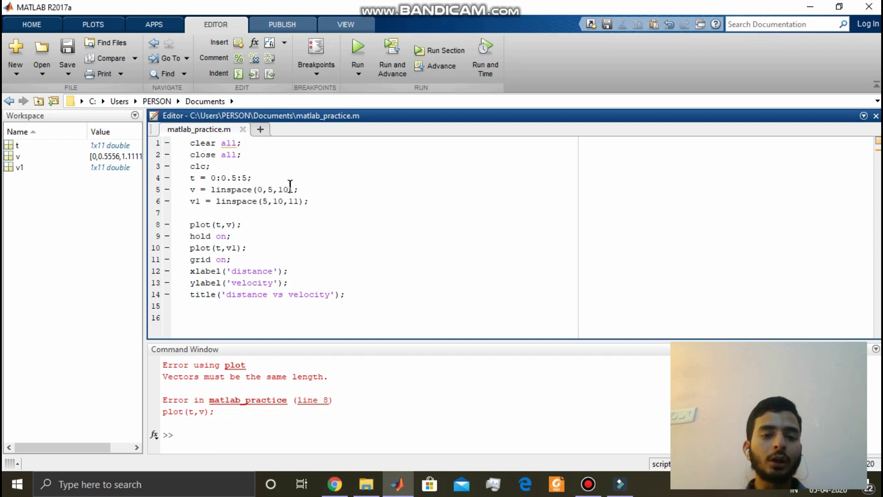
key("BackSpace")
type("1")
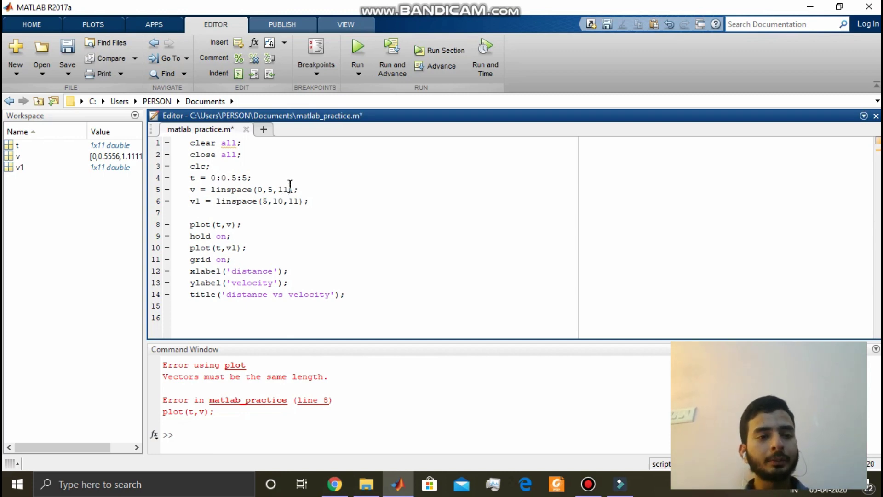
left_click(230, 224)
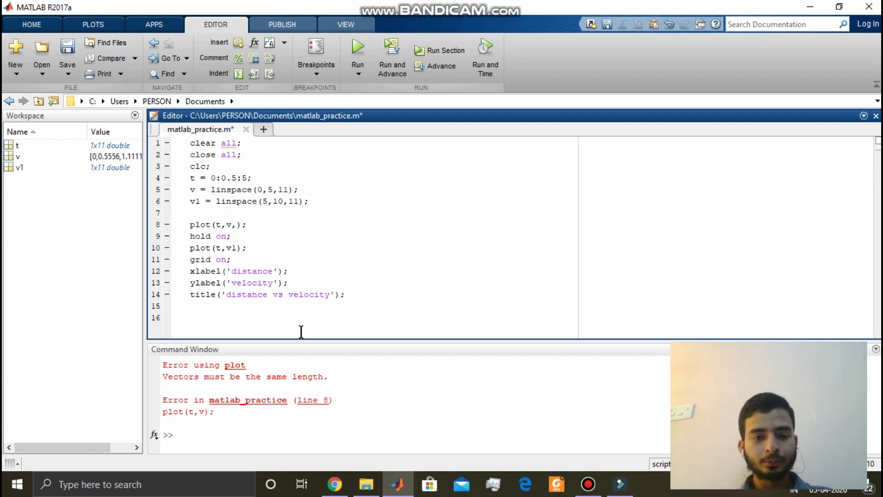
type(",'")
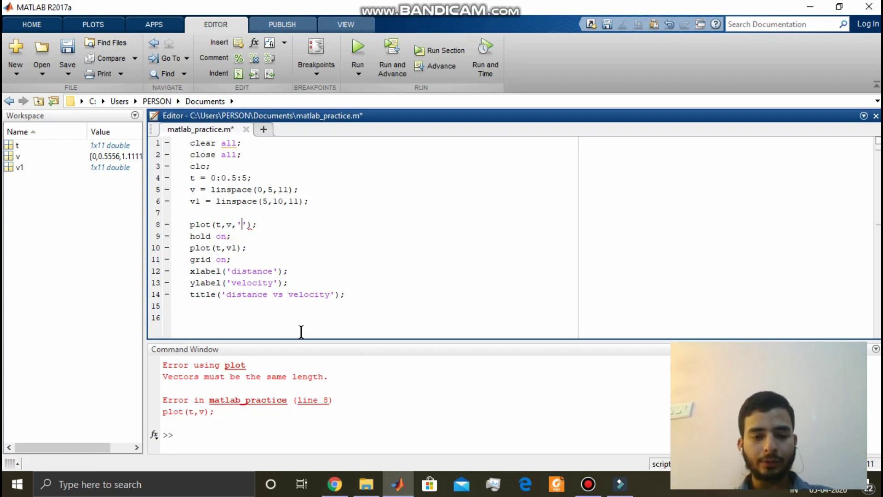
type("r-")
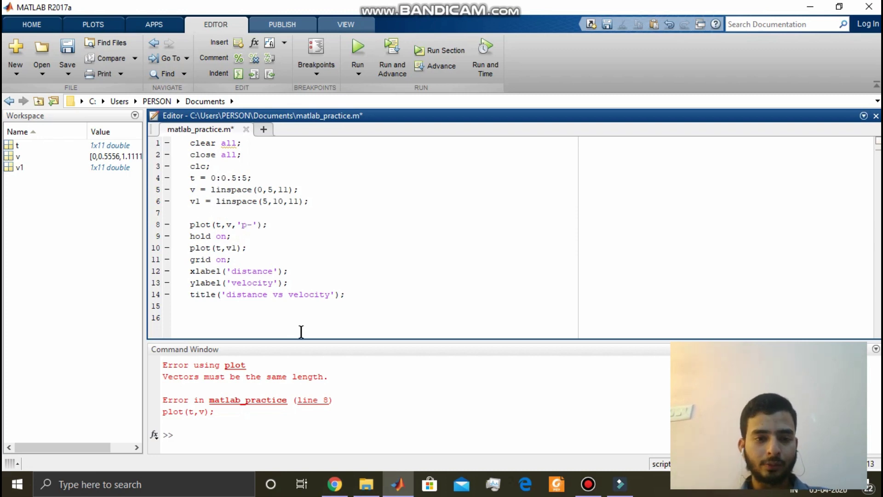
Step: Style the calls as plot(t,v,'p-') and plot(t,v1,'v-')
left_click(234, 250)
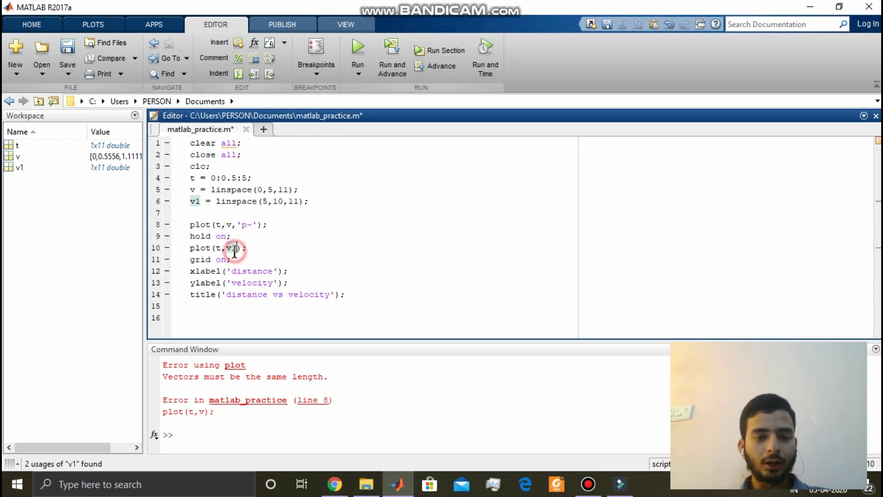
type(",''")
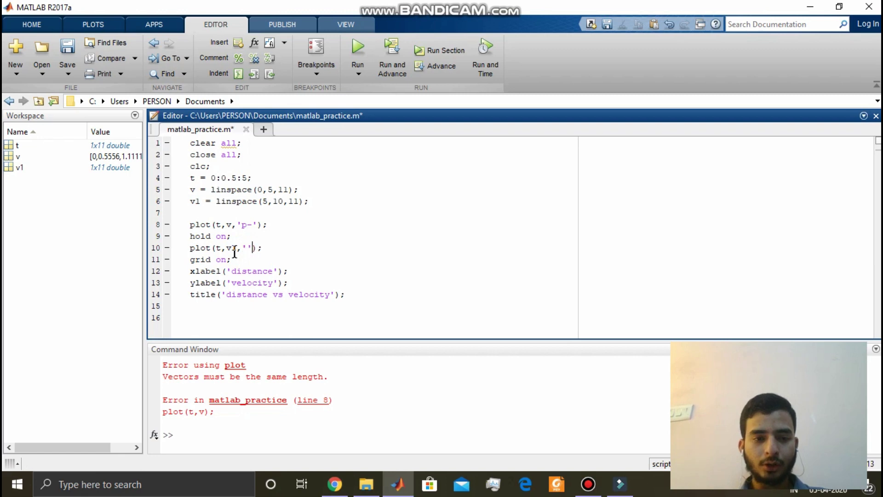
key("Left")
type("v-")
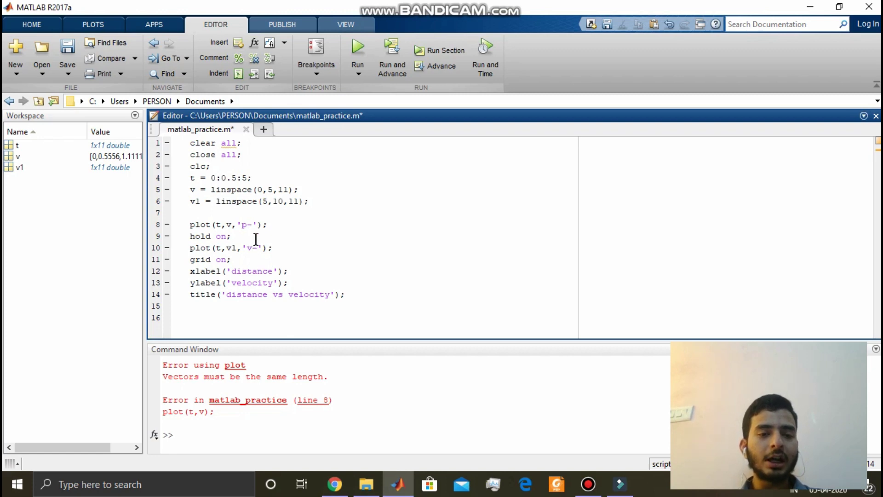
Step: Save and run the script, move the marked-line figure aside, and add a line after title
left_click(356, 56)
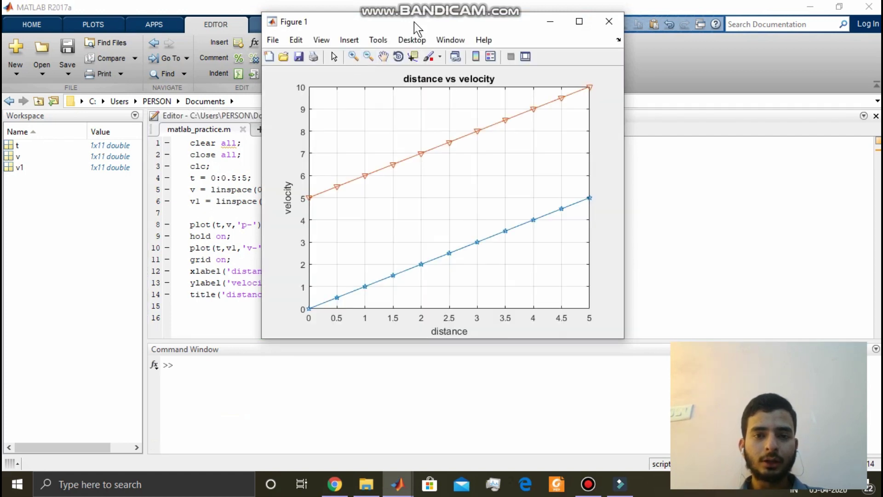
left_click_drag(415, 21, 578, 71)
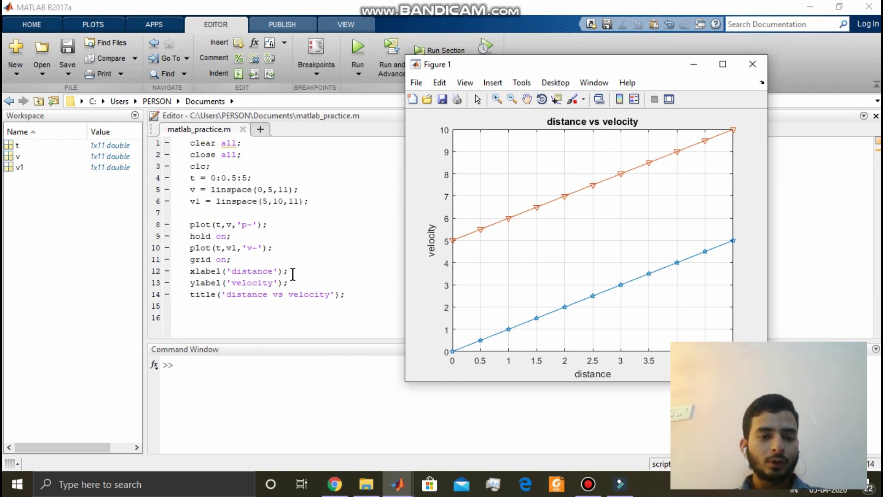
left_click(350, 297)
key("Return")
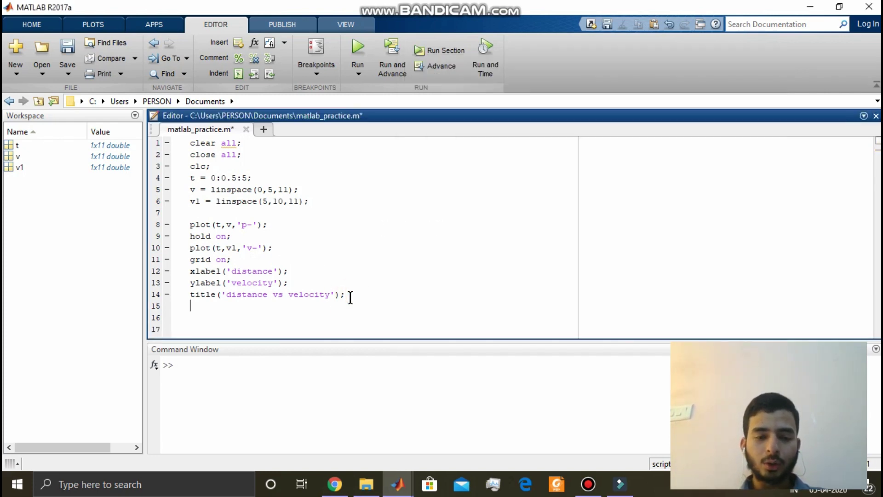
type("legen")
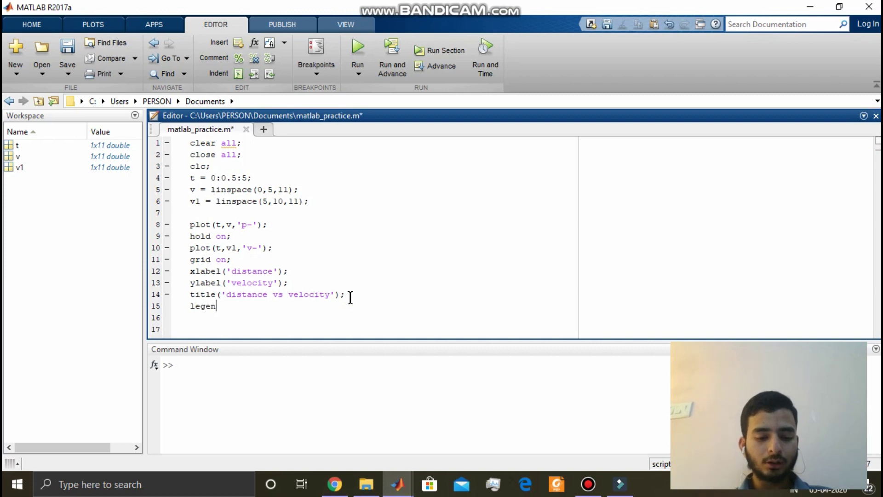
type("d(")
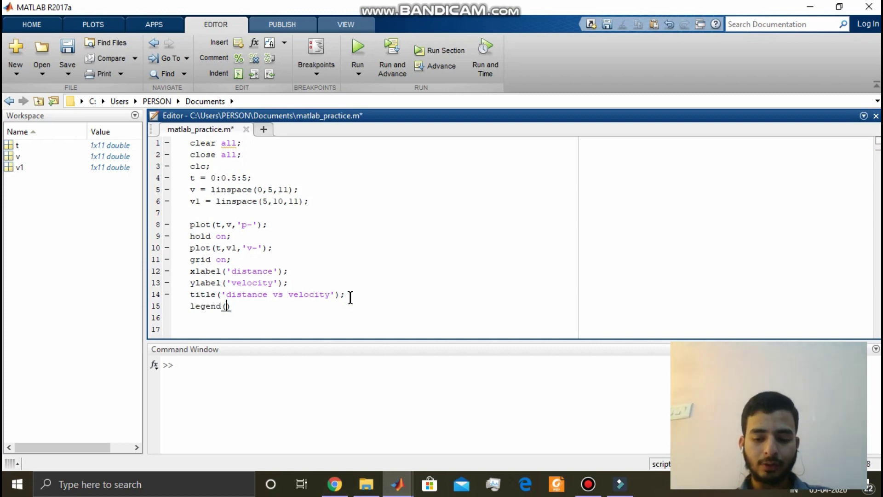
type("'")
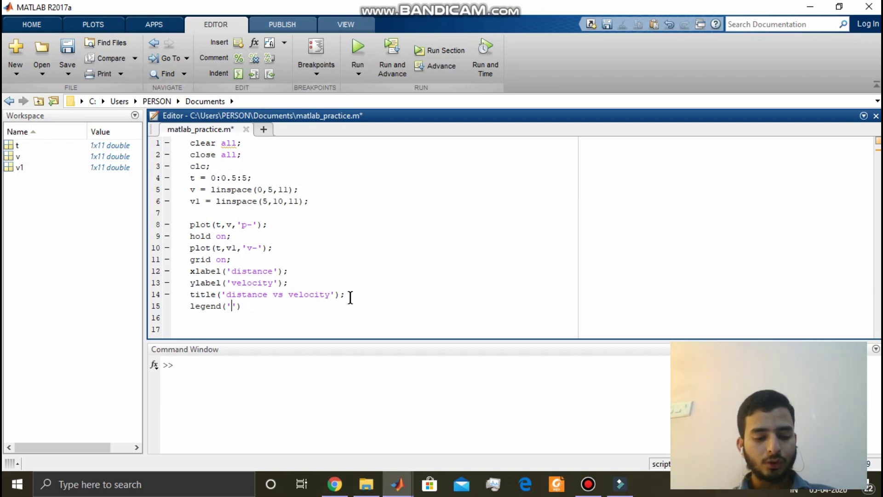
type("v ")
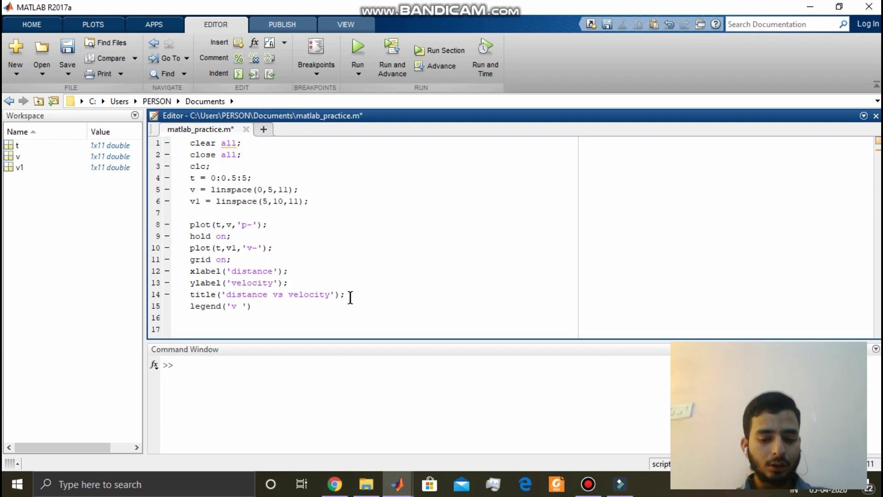
type("with")
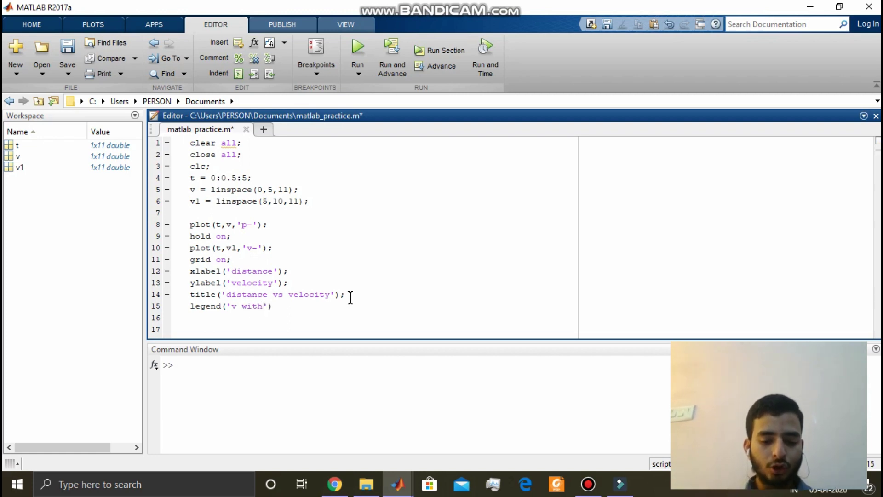
type("initial vel ")
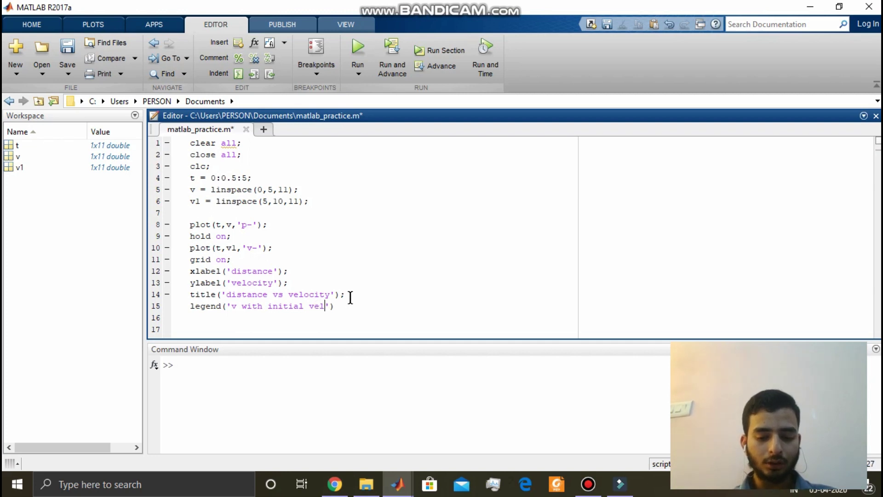
type("= 0")
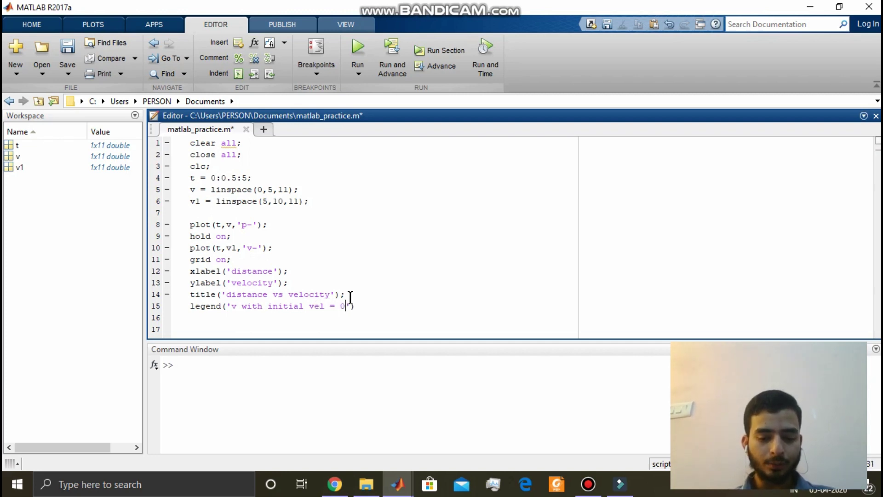
type("',")
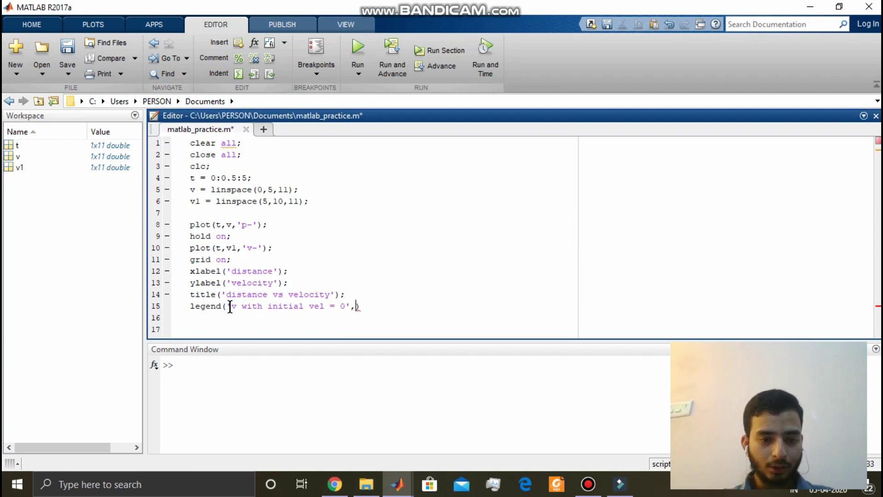
Step: Write legend('v with initial vel = 0','v1 with initial vel = 5') by copying and editing the first label
left_click_drag(228, 306, 351, 310)
key("ctrl+c")
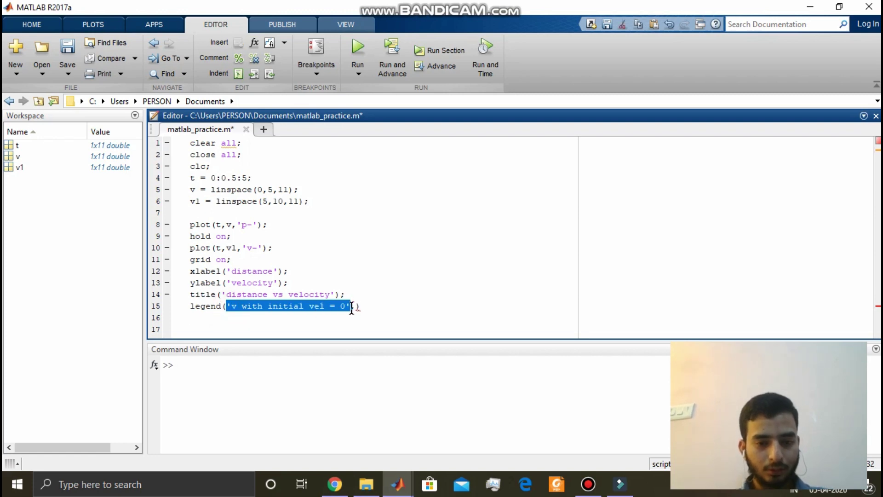
left_click(352, 306)
type(",")
key("ctrl+v")
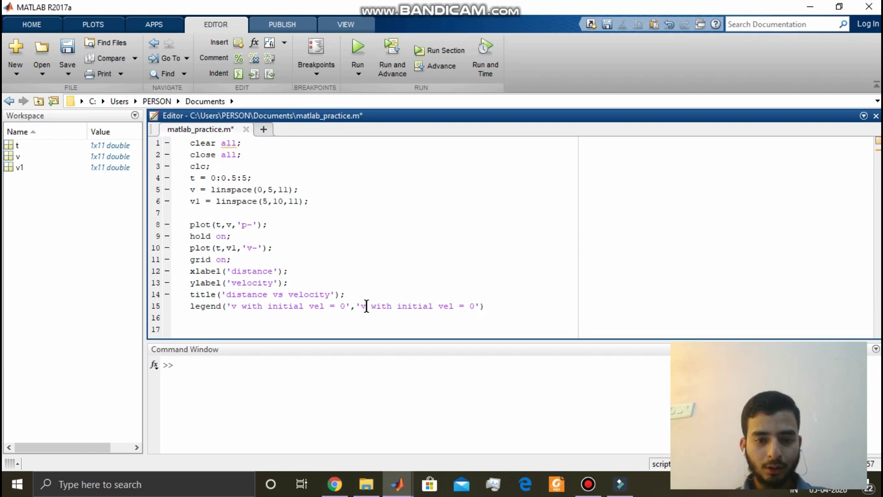
left_click(365, 307)
type("1")
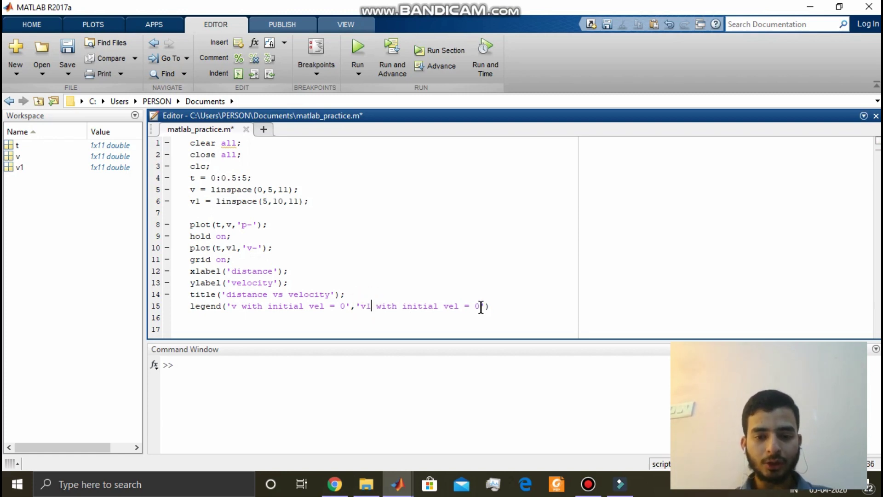
left_click(480, 307)
key("BackSpace")
type("5")
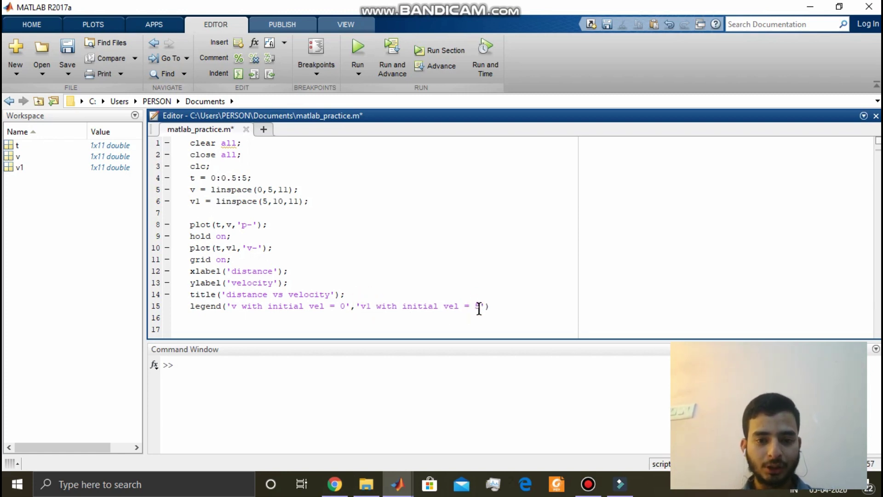
left_click(493, 308)
type(";")
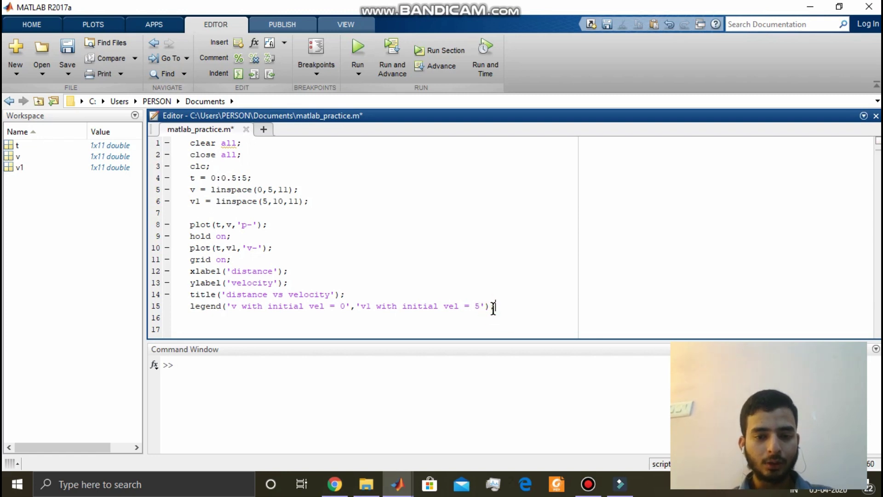
Step: Save and rerun the script so Figure 1 shows the legend for initial velocities 0 and 5
left_click(361, 45)
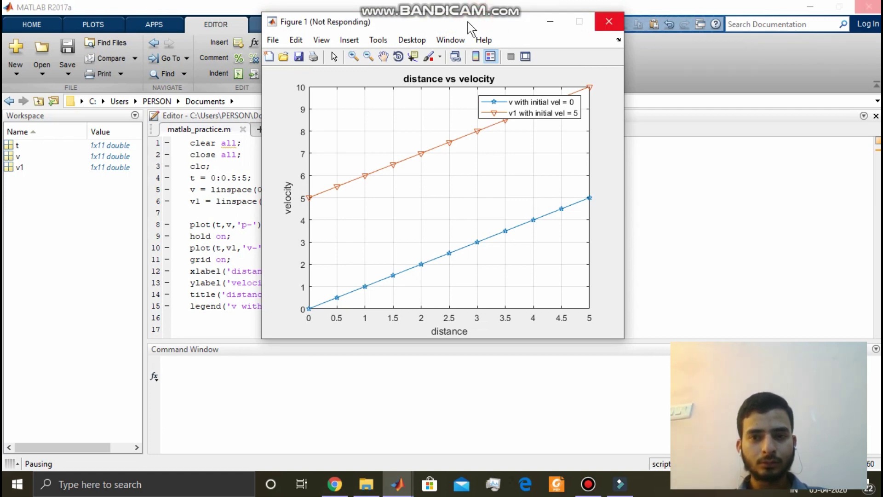
left_click_drag(466, 22, 640, 58)
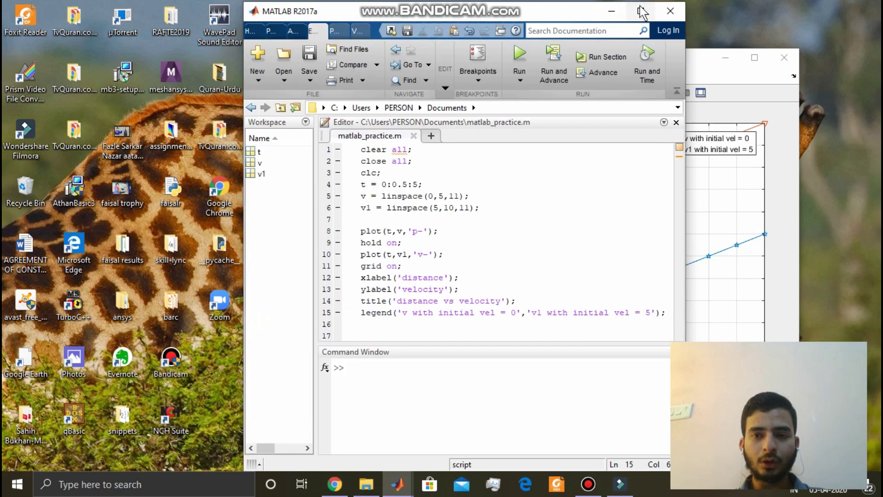
Step: Maximize MATLAB, bring Figure 1 forward to review it, then close it
left_click(642, 12)
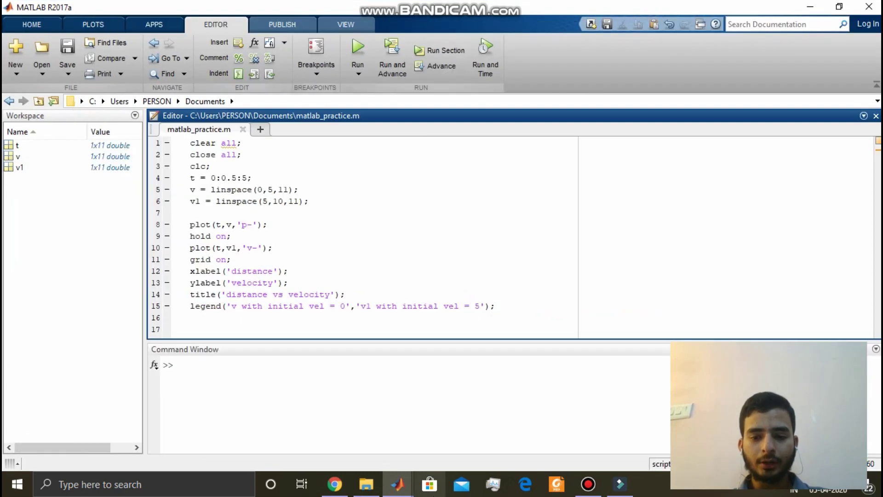
mouse_move(397, 485)
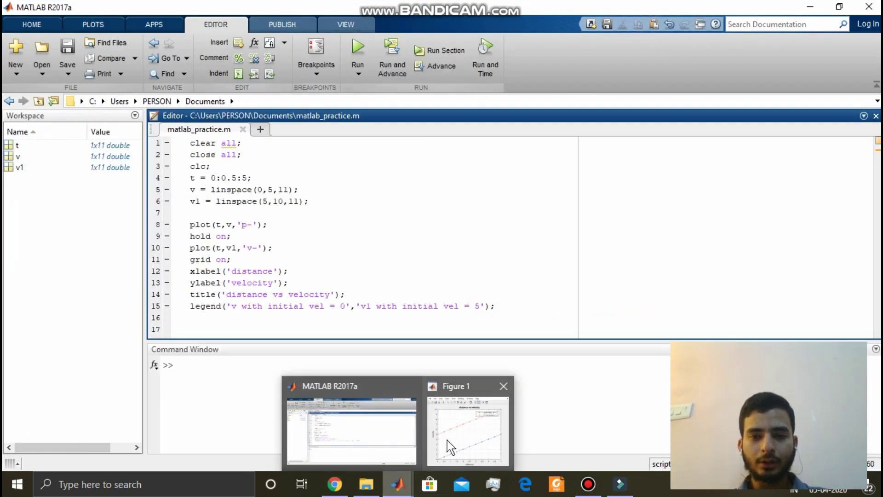
left_click(449, 447)
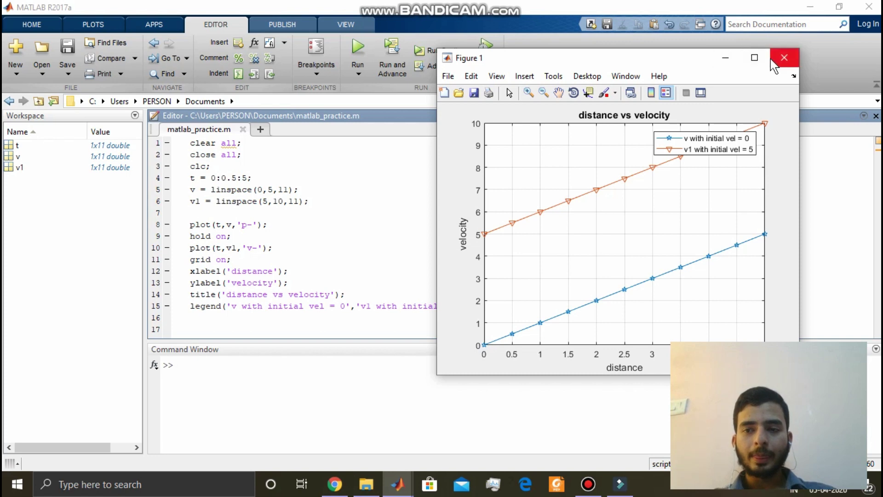
left_click(784, 58)
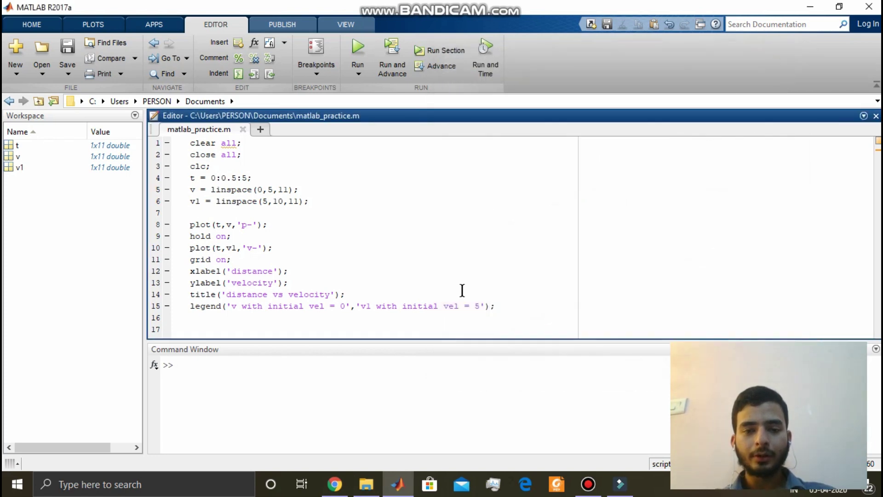